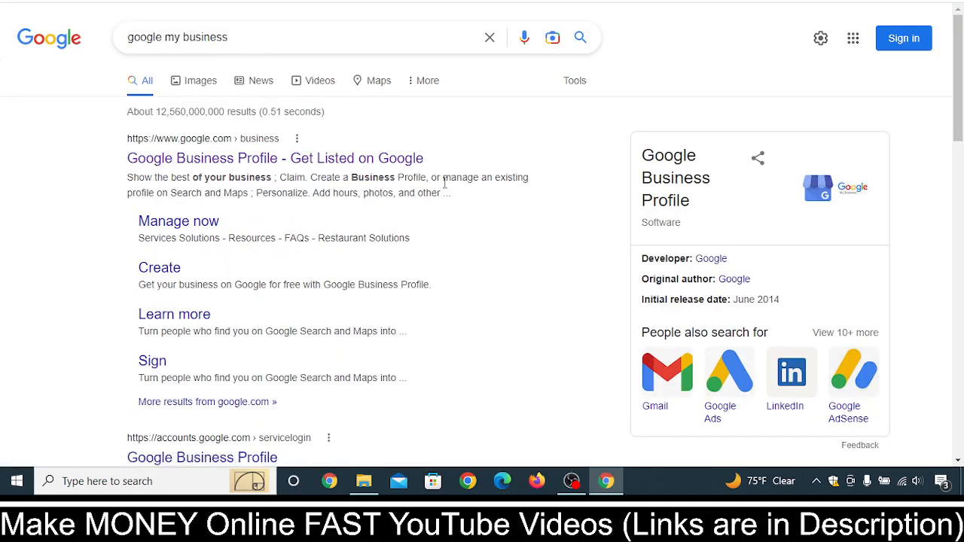
Open the Google Business Profile site from the search results and sign in with the saved account by entering the account password
click(299, 160)
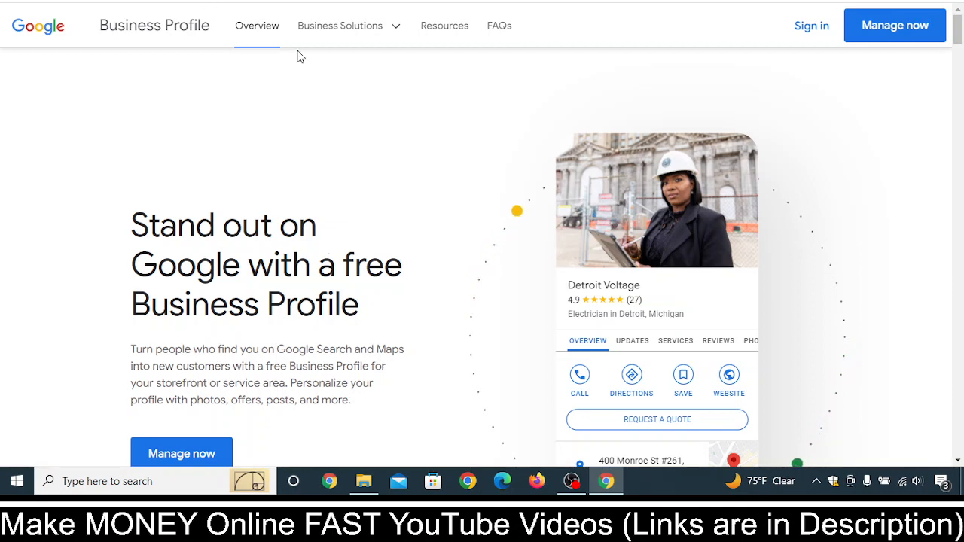
click(812, 30)
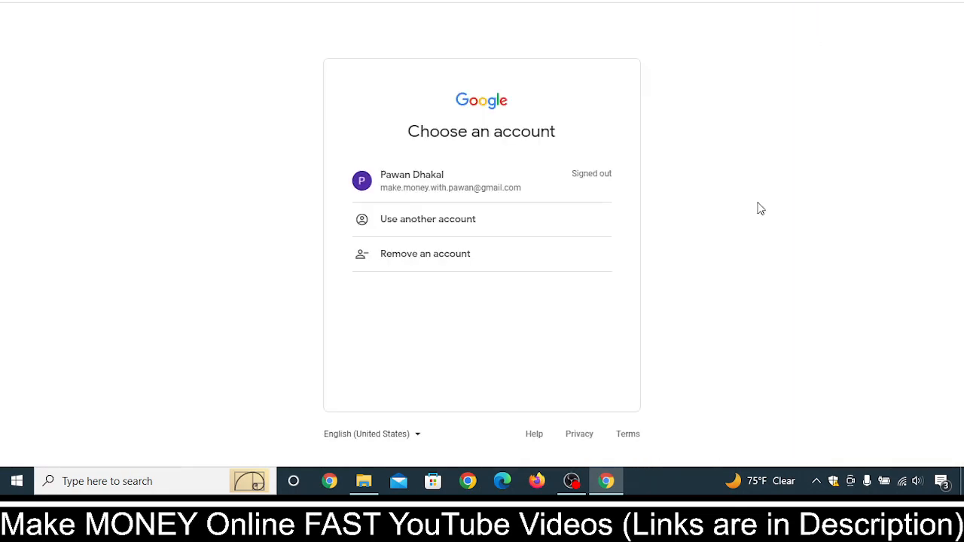
click(468, 186)
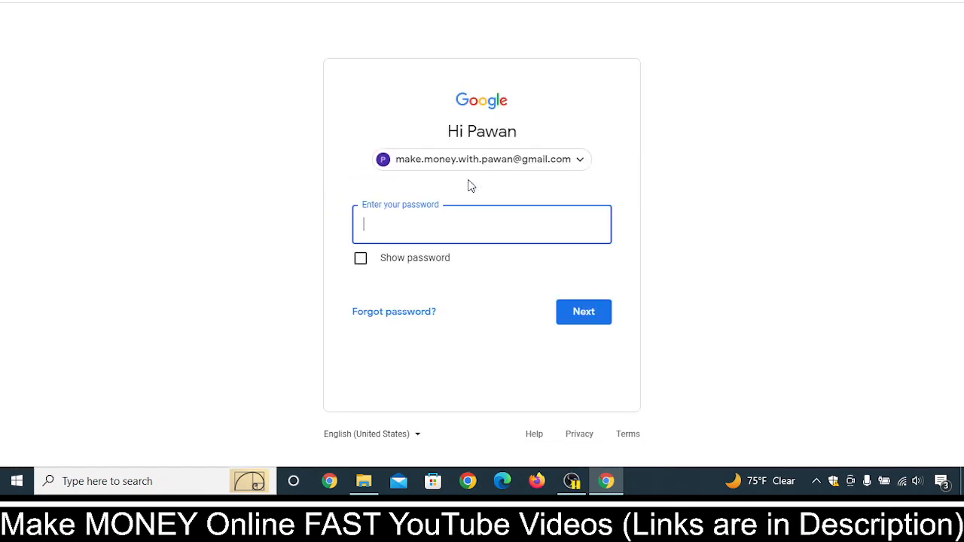
text(•)
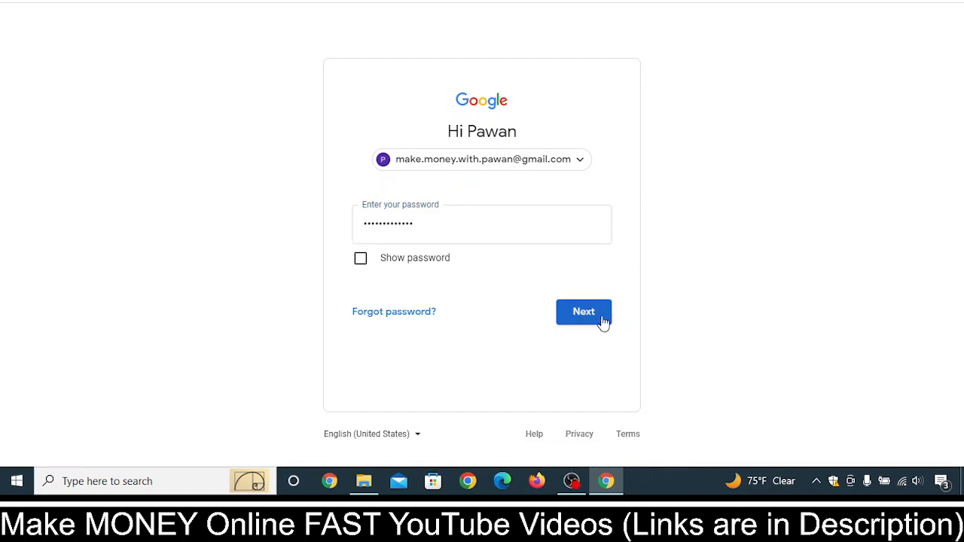
click(583, 312)
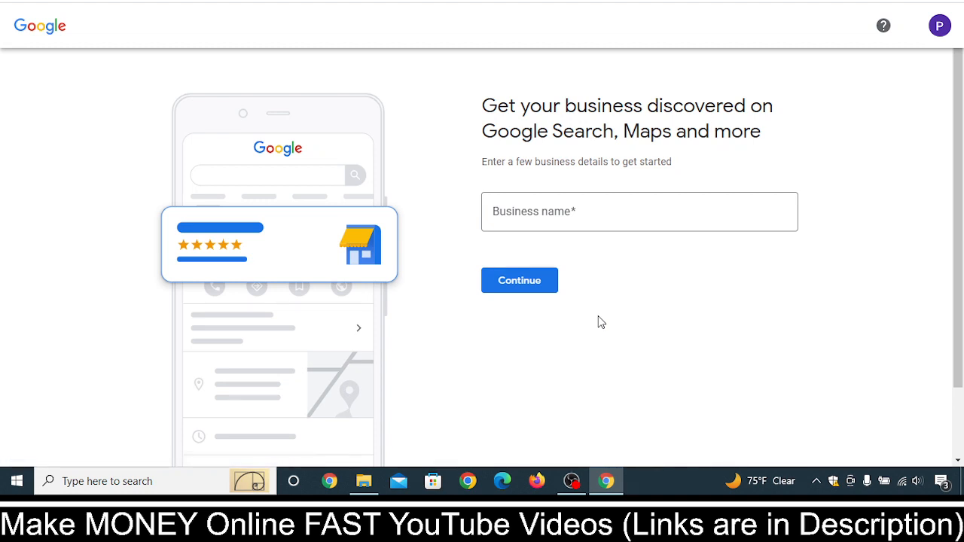
Enter My Grow Tech as the business name and choose Local store as the business type
click(551, 211)
text(My Grow Tech)
click(685, 230)
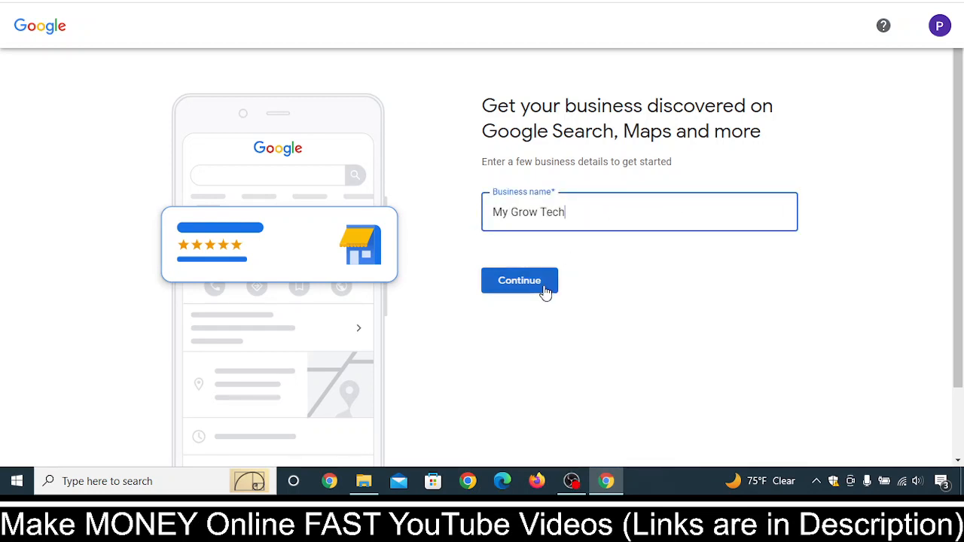
click(519, 282)
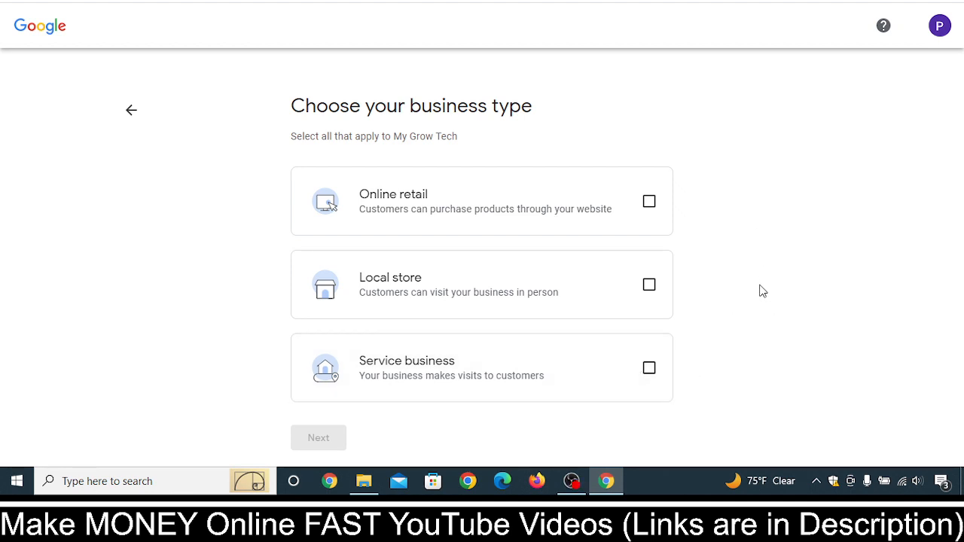
click(649, 285)
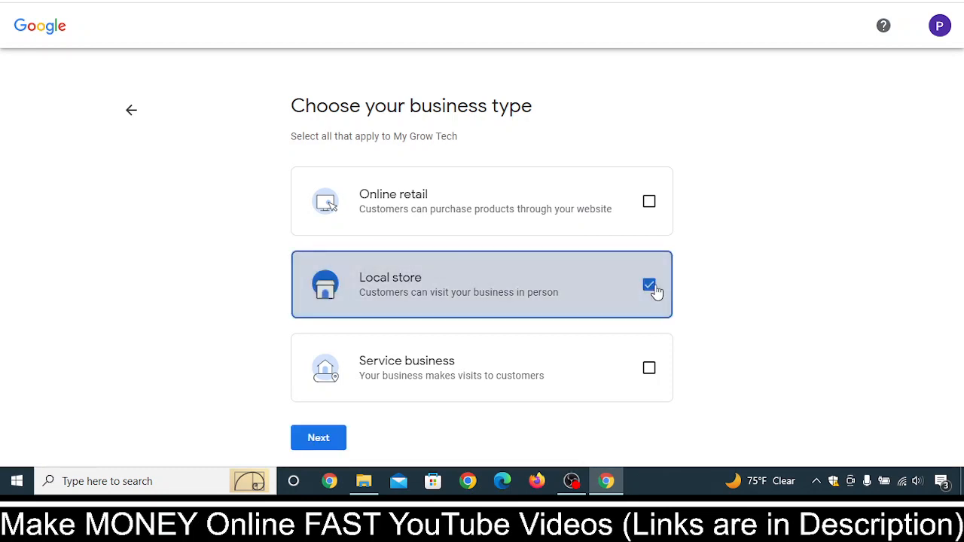
click(318, 441)
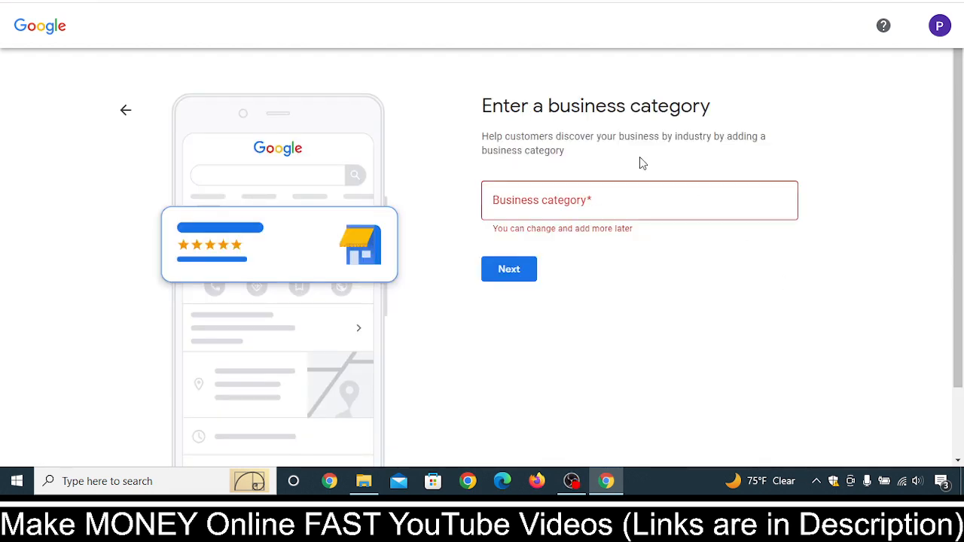
Search the business categories for hostel, choose Hostel as the category and continue
click(644, 194)
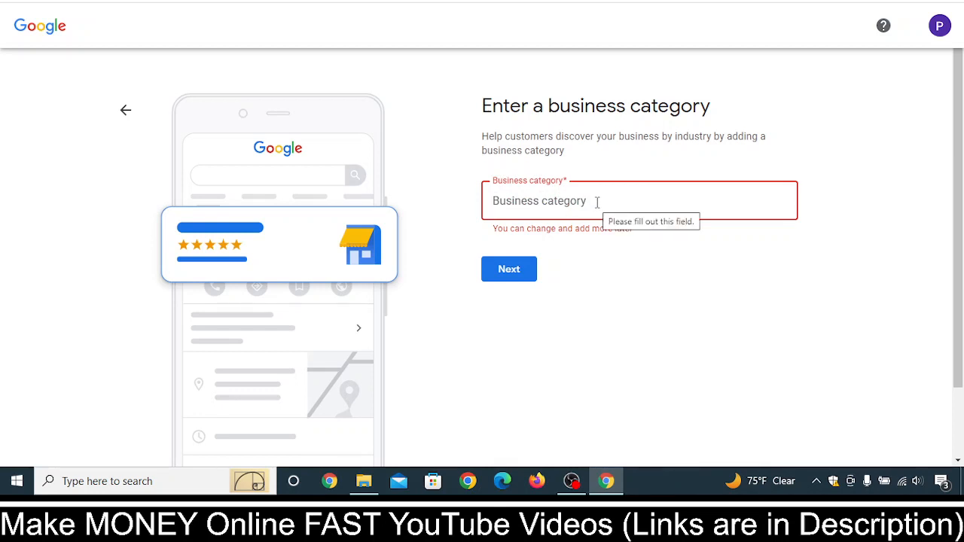
text(host)
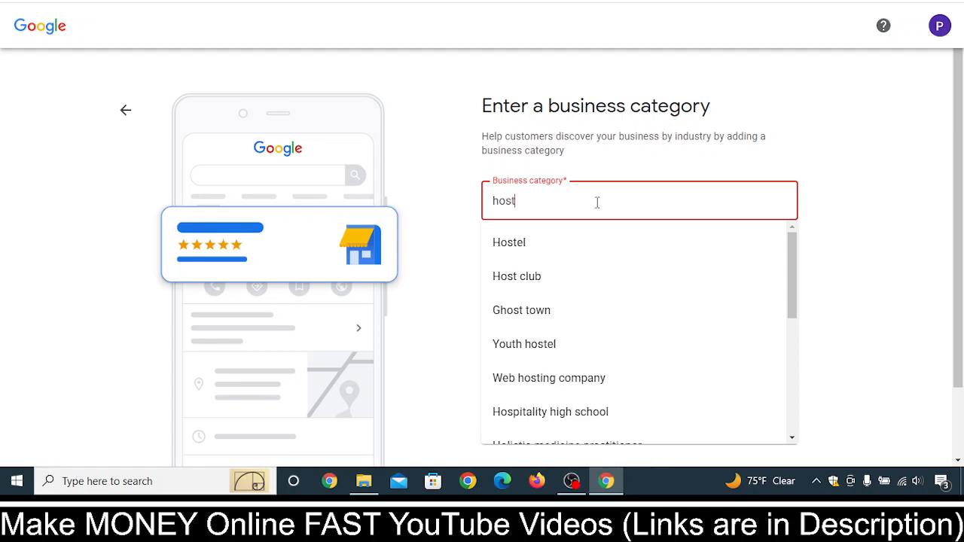
text(el)
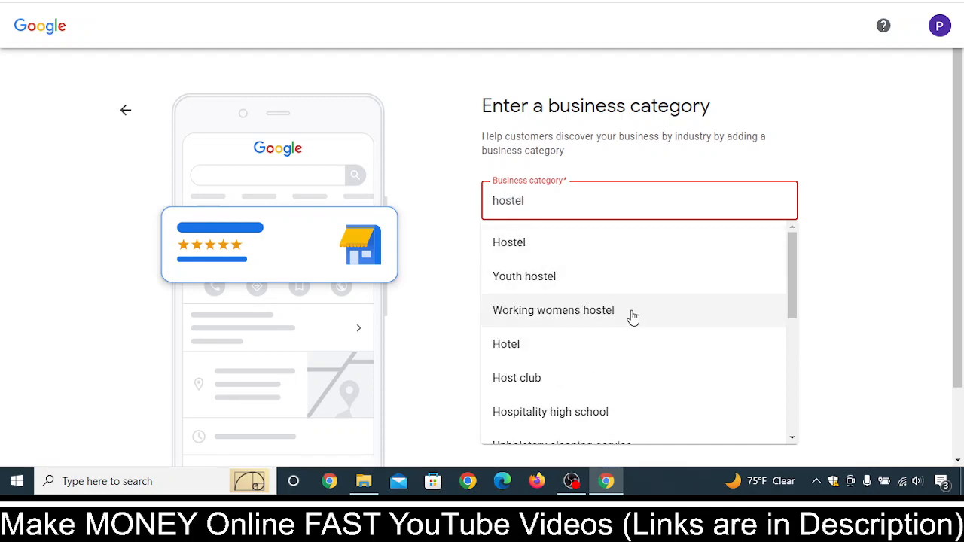
scroll(646, 368, down, 1)
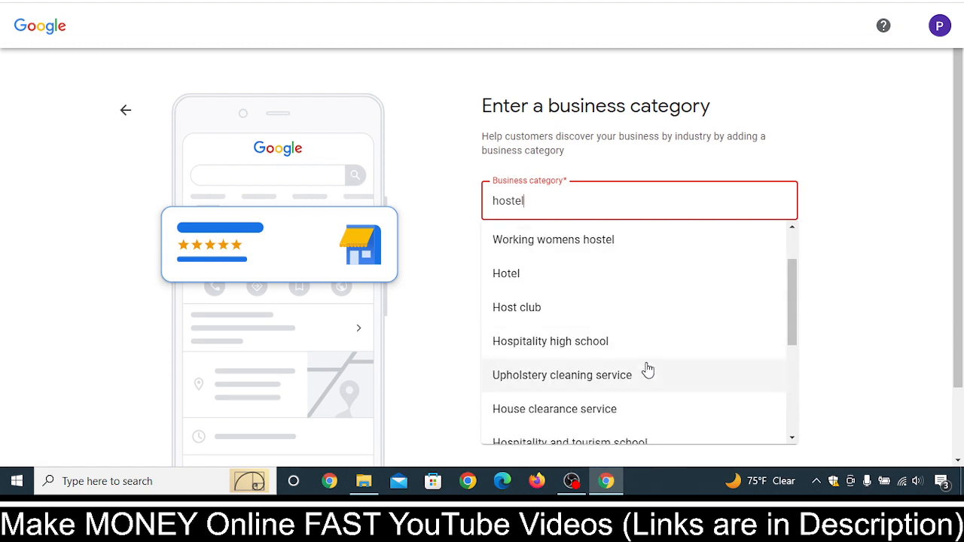
scroll(650, 398, up, 1)
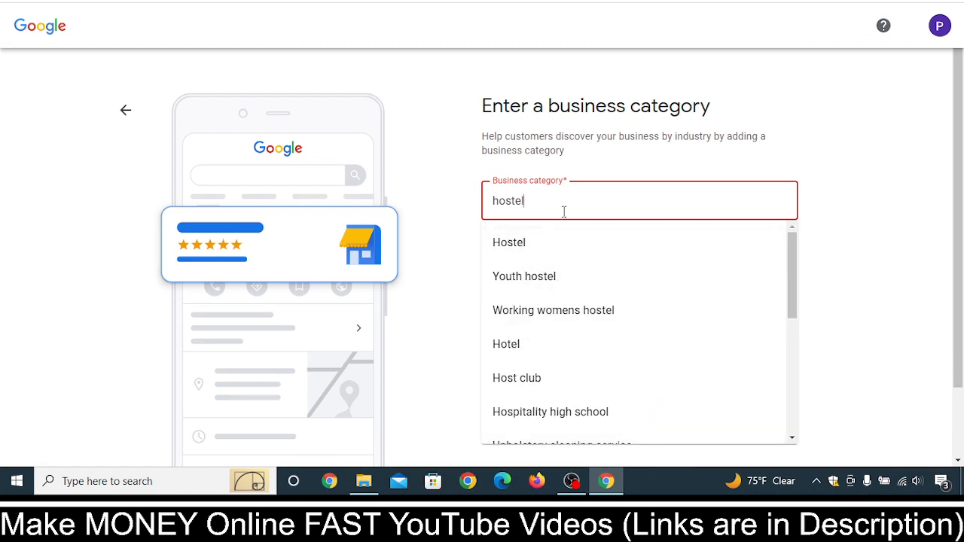
drag(564, 209, 520, 193)
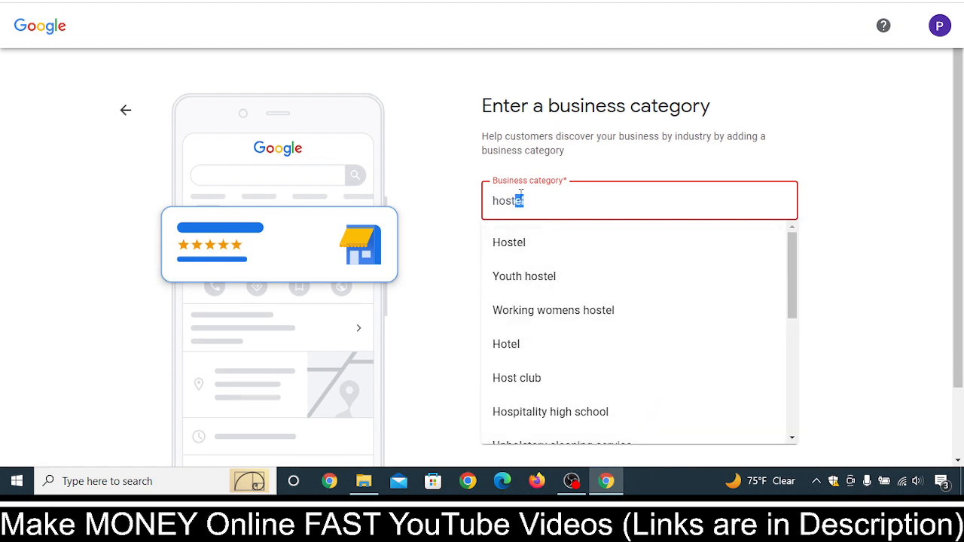
click(525, 247)
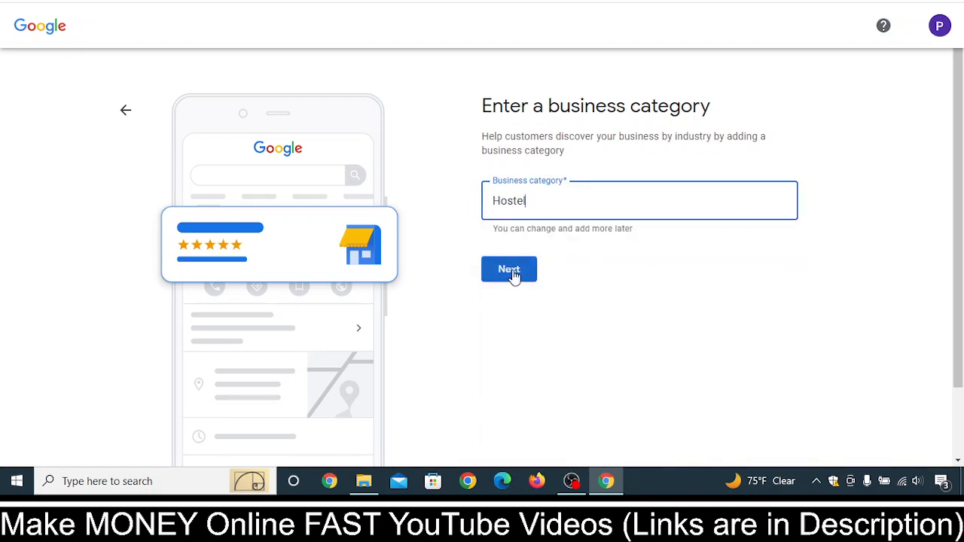
click(510, 270)
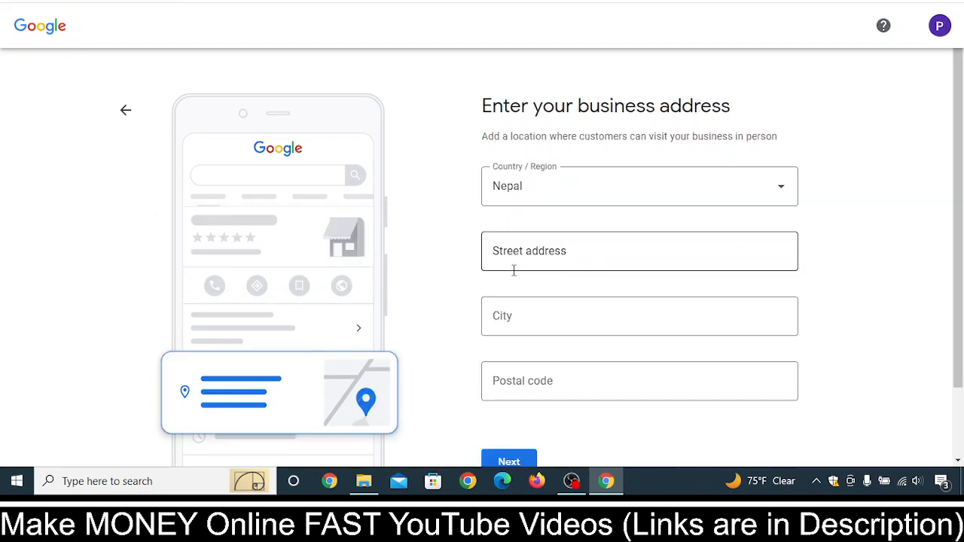
Choose Poland as the country of the business address
click(635, 197)
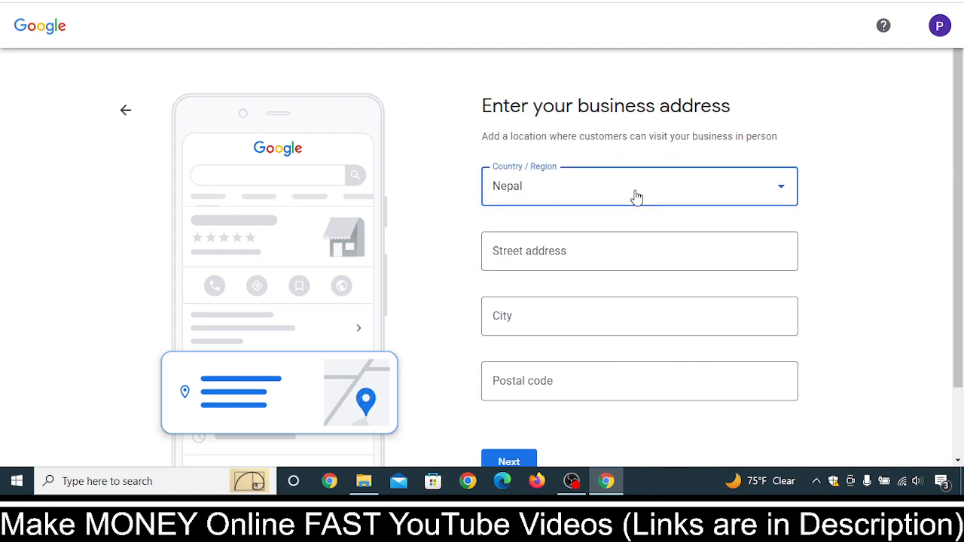
scroll(610, 327, down, 5)
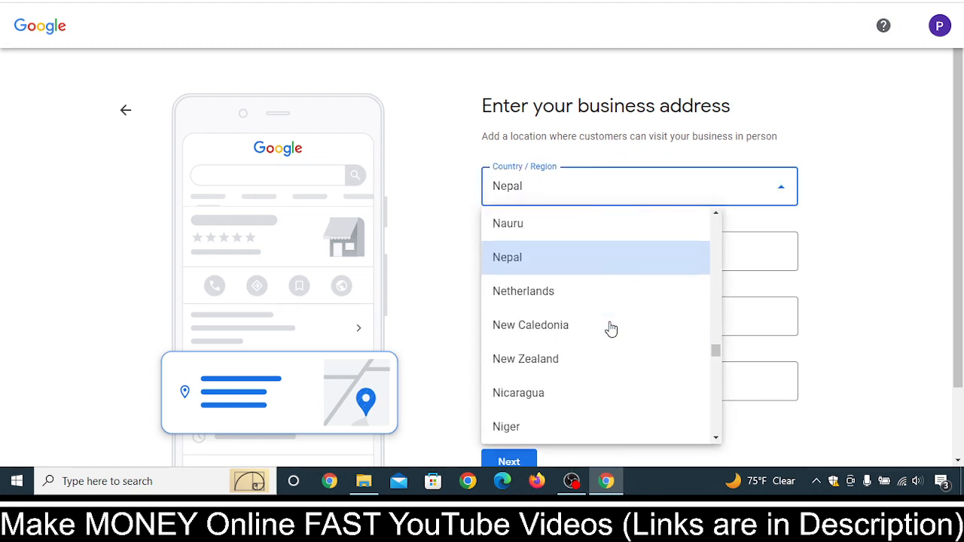
scroll(610, 328, down, 7)
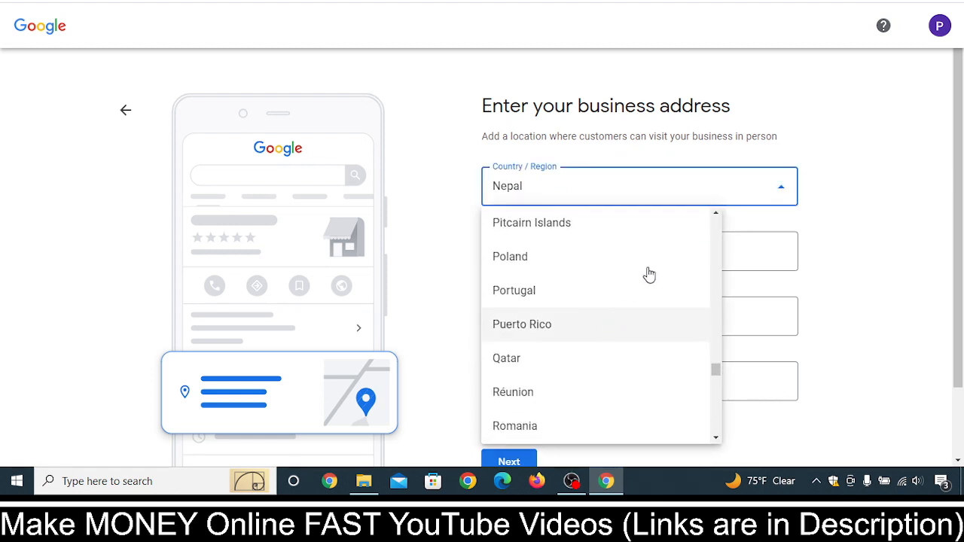
click(660, 261)
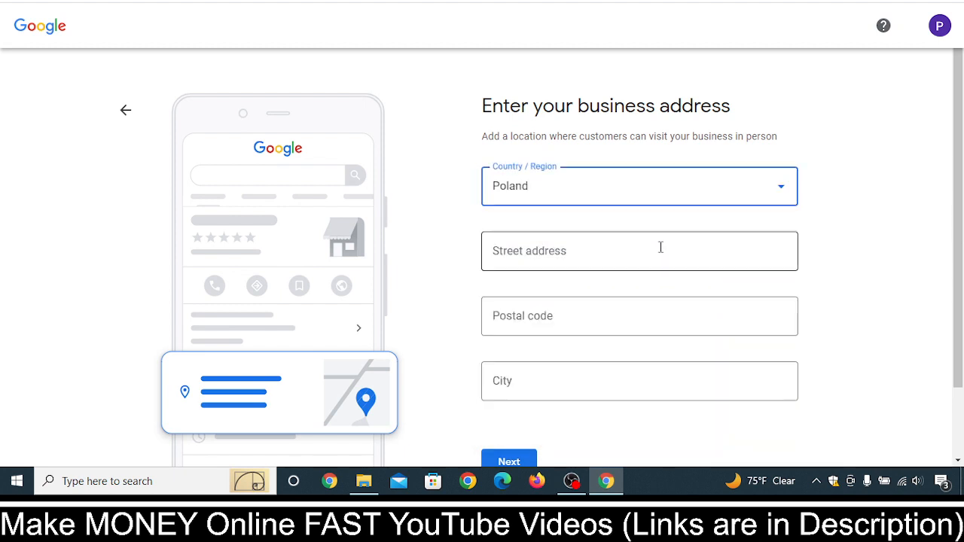
Fill in the business address with United States as the country plus the street address, city, state and ZIP code, and submit it
click(753, 202)
scroll(569, 301, down, 20)
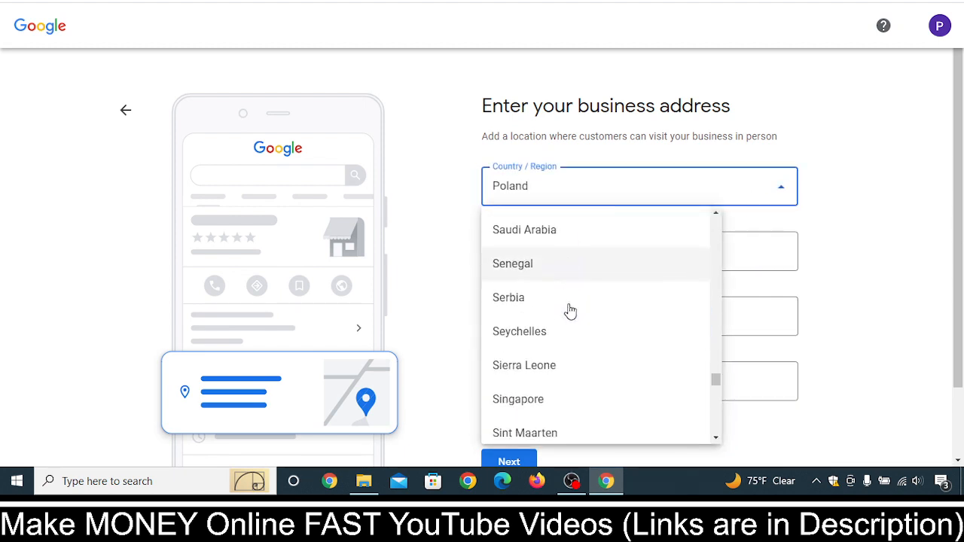
scroll(573, 323, down, 3)
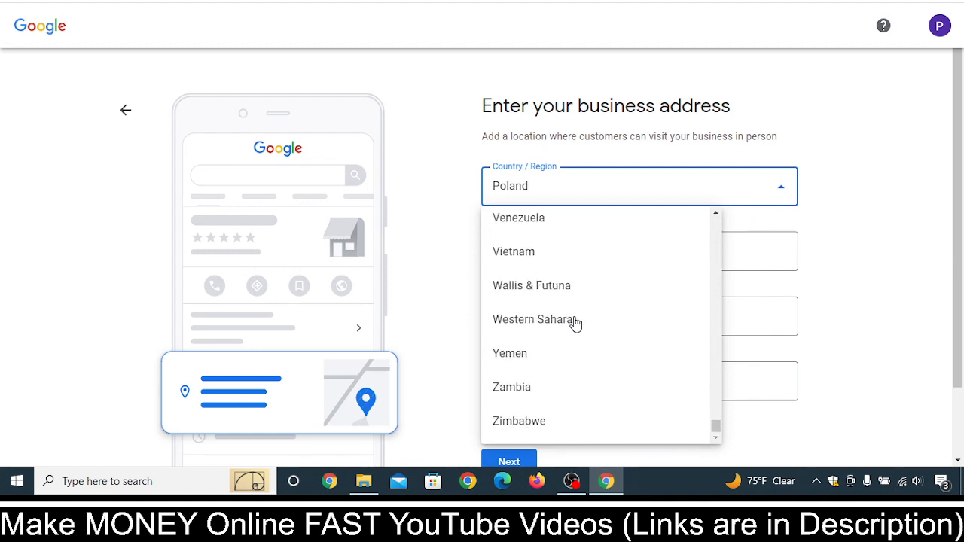
scroll(573, 323, up, 3)
click(606, 276)
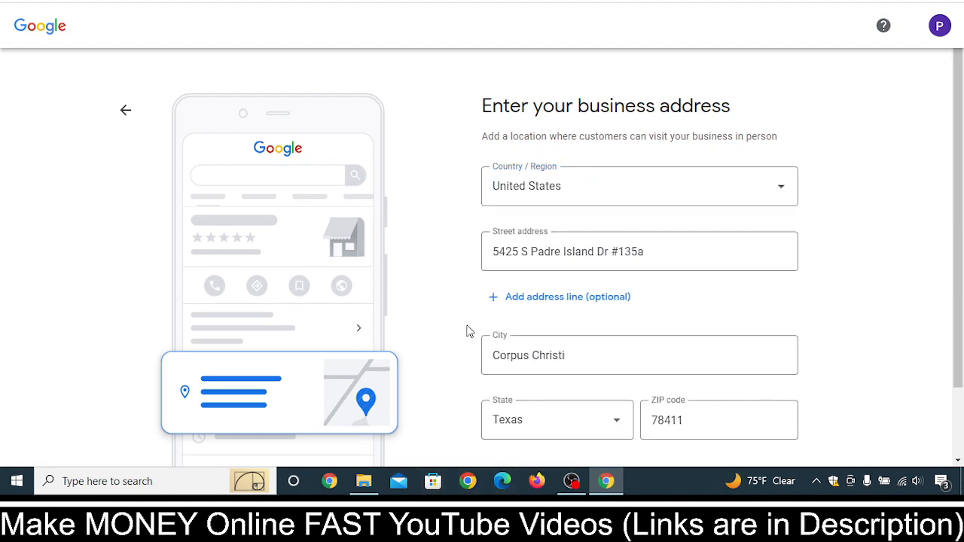
scroll(681, 265, down, 1)
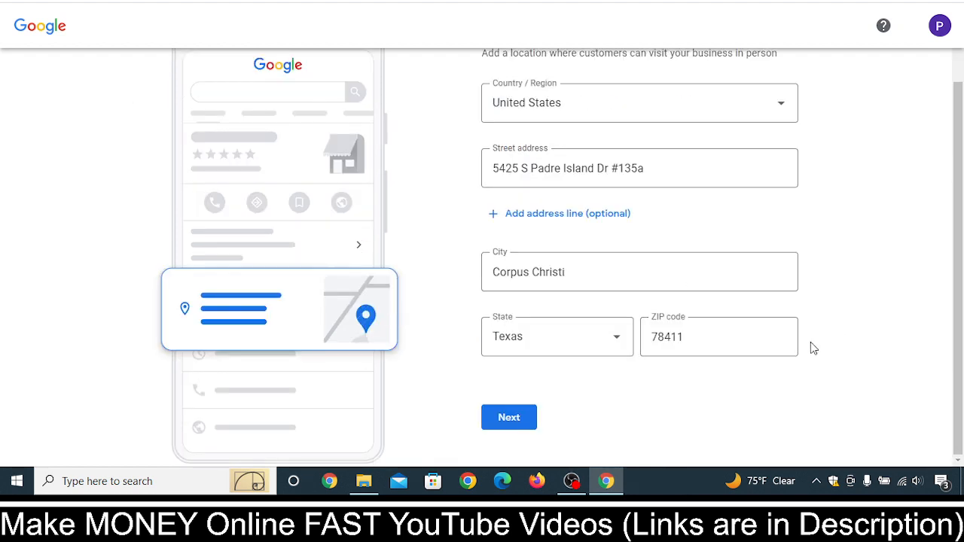
scroll(822, 345, up, 1)
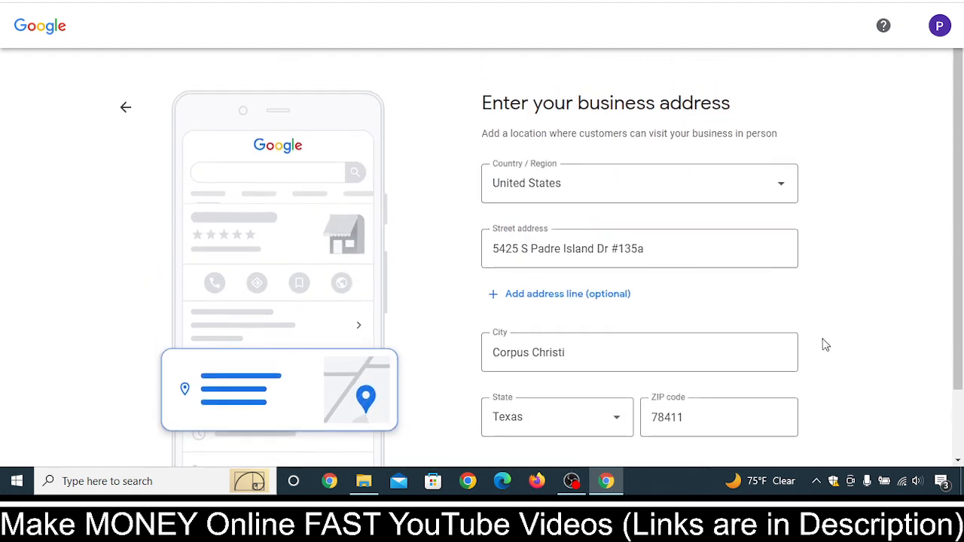
scroll(833, 340, down, 1)
scroll(833, 340, up, 1)
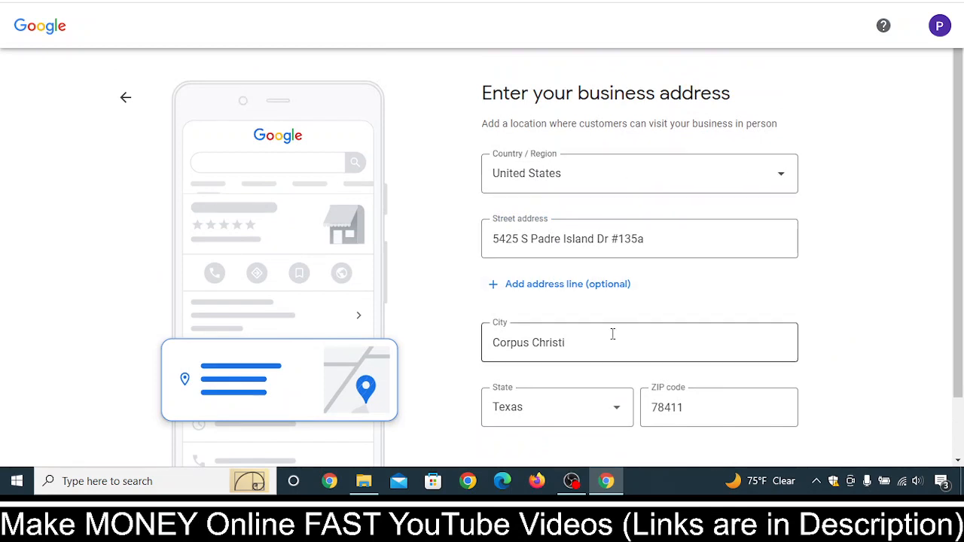
scroll(823, 423, down, 1)
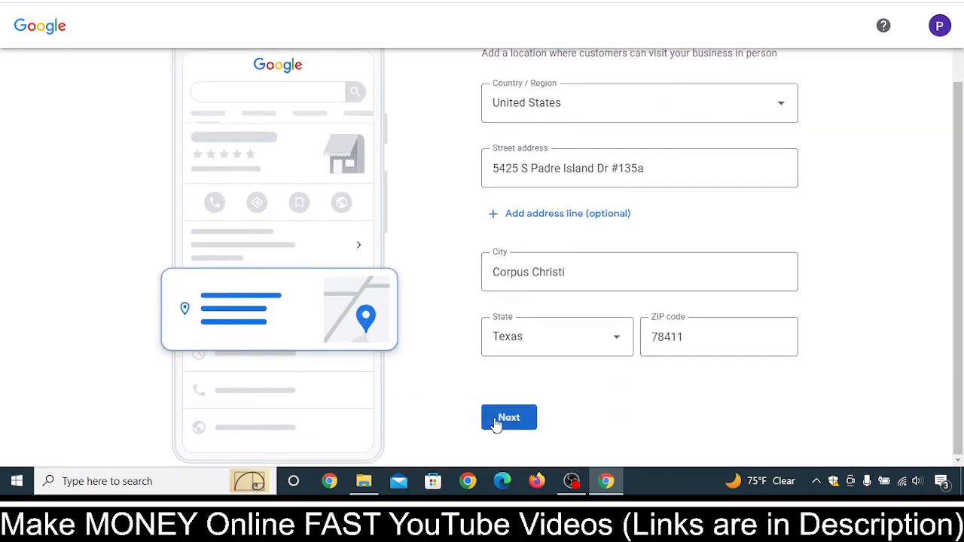
click(501, 422)
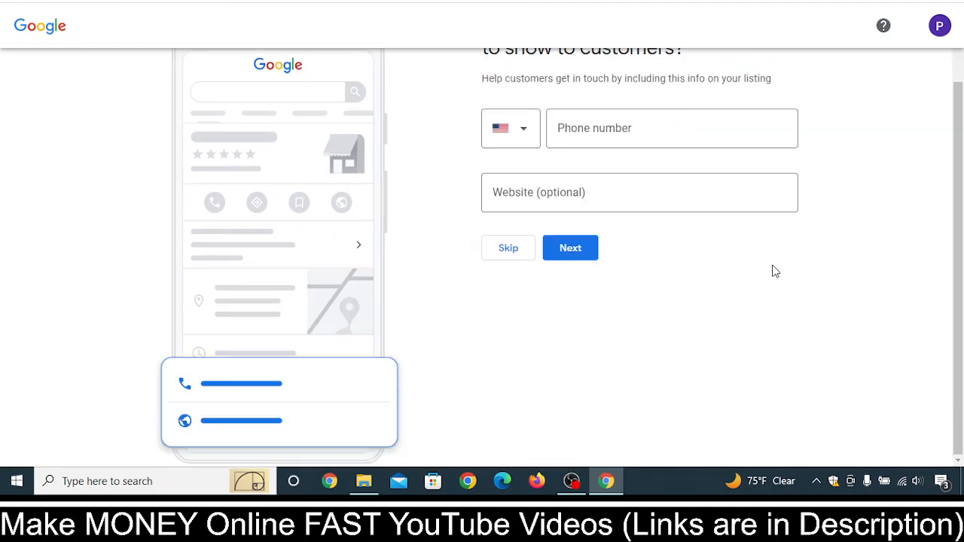
Enter the business's phone number, leave the website empty, and skip past the contact details
scroll(752, 283, up, 1)
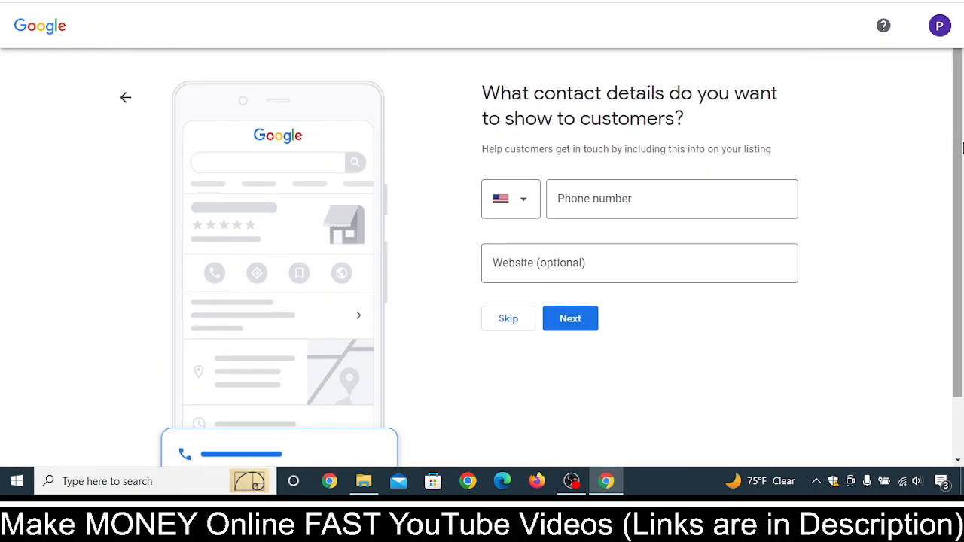
click(738, 185)
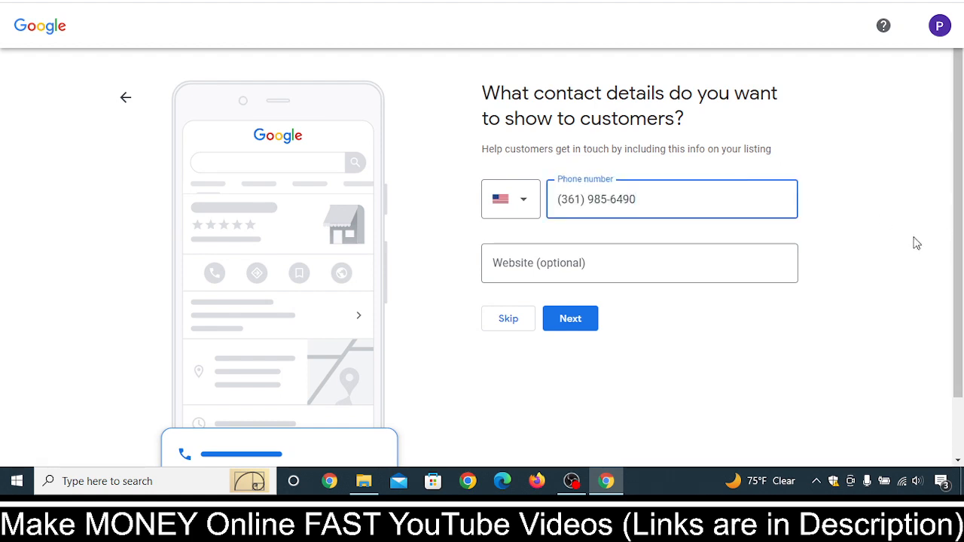
click(917, 242)
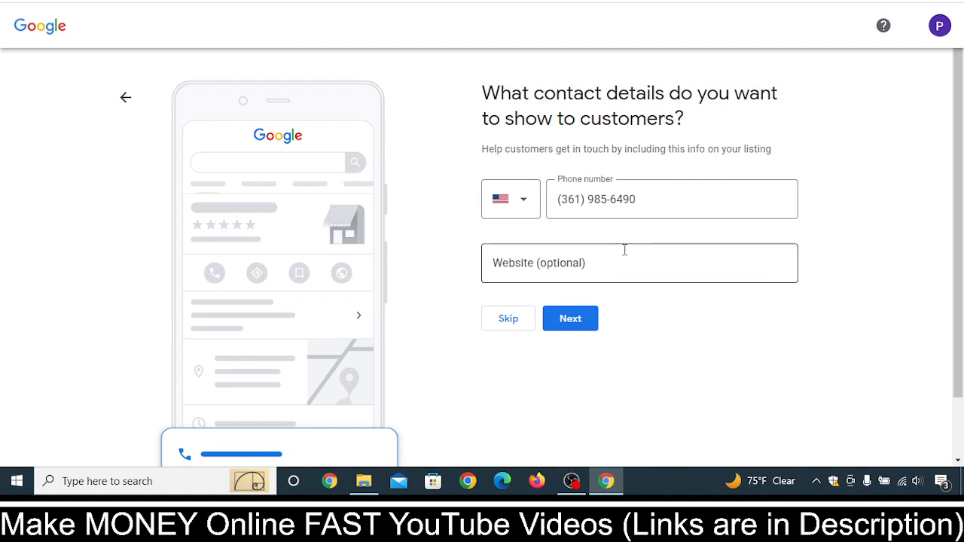
click(507, 330)
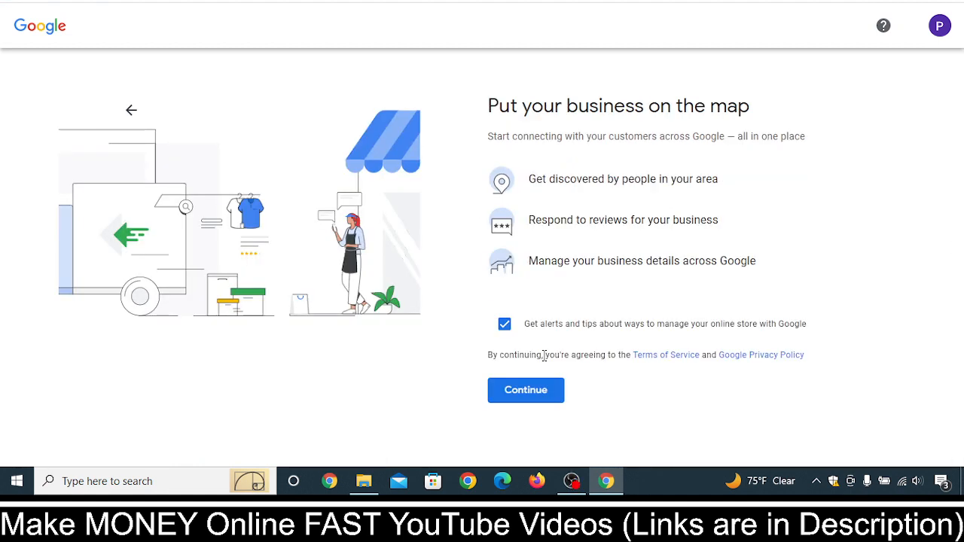
Agree to the terms for putting the business on the map and proceed to the Postcard by mail verification option
click(526, 390)
text(y)
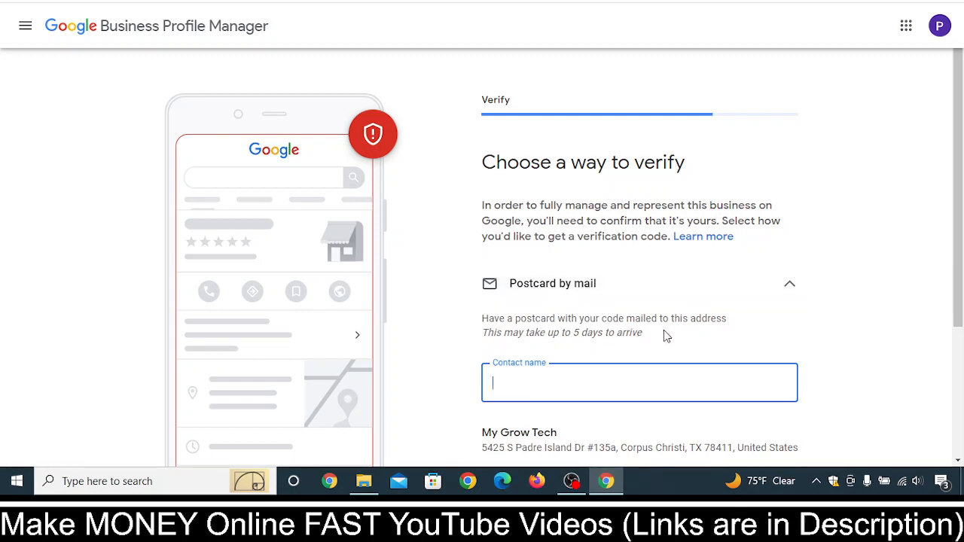
scroll(722, 325, down, 1)
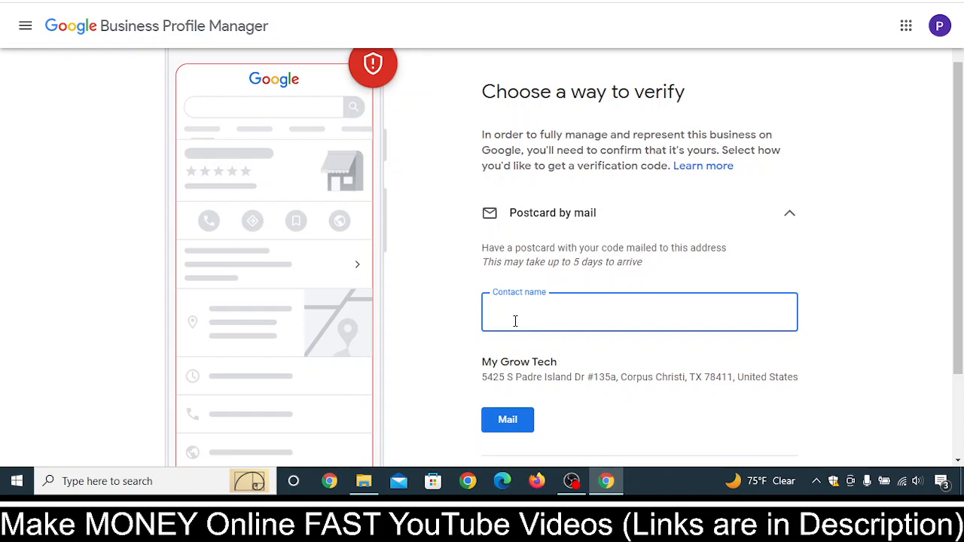
Enter the contact name for the verification postcard, request it by mail, and continue to the business hours
text(awan)
click(934, 283)
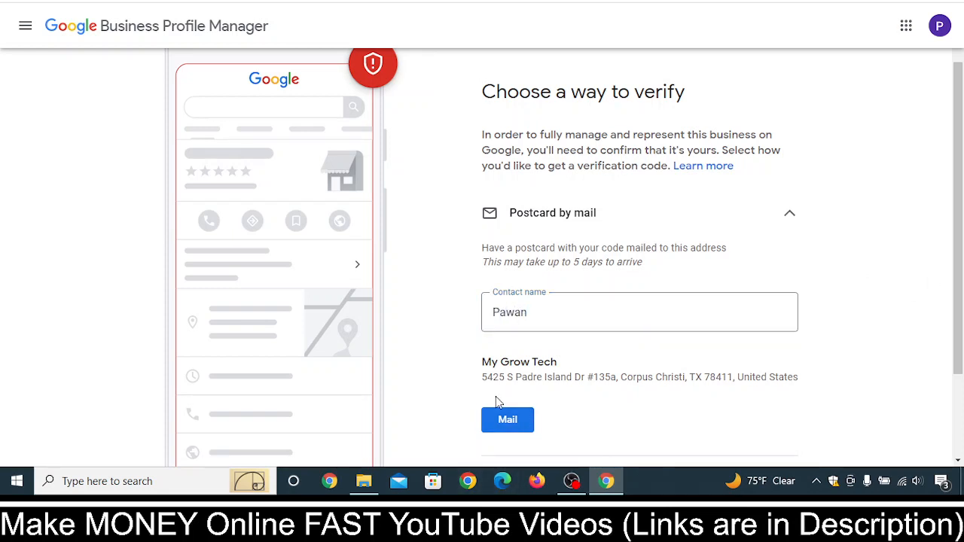
click(520, 431)
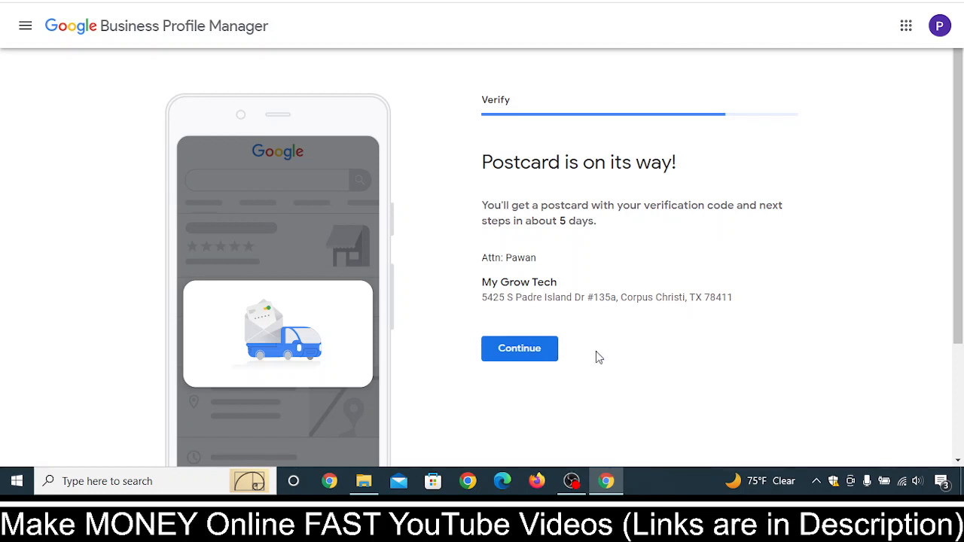
click(544, 357)
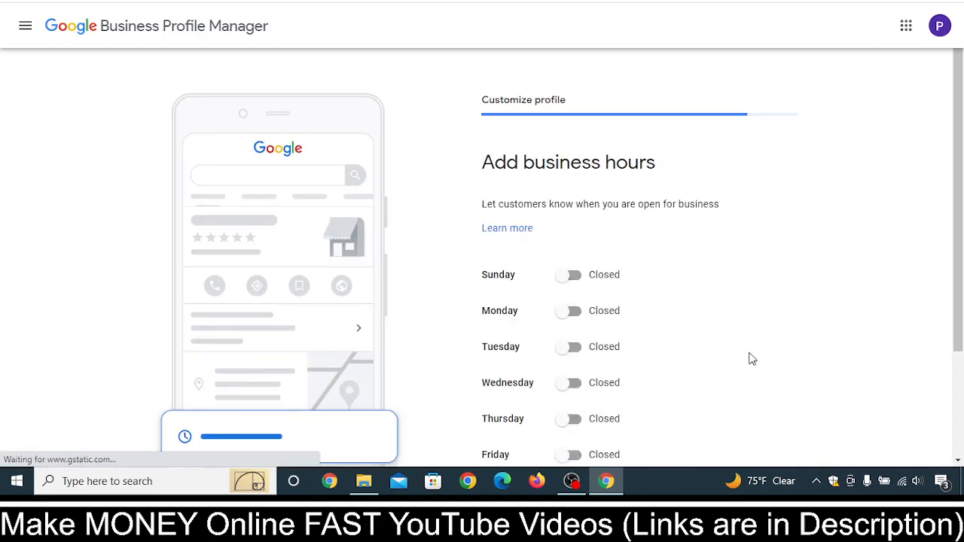
Mark the business as open on Sunday with 24 hours as its opening time
scroll(803, 327, down, 2)
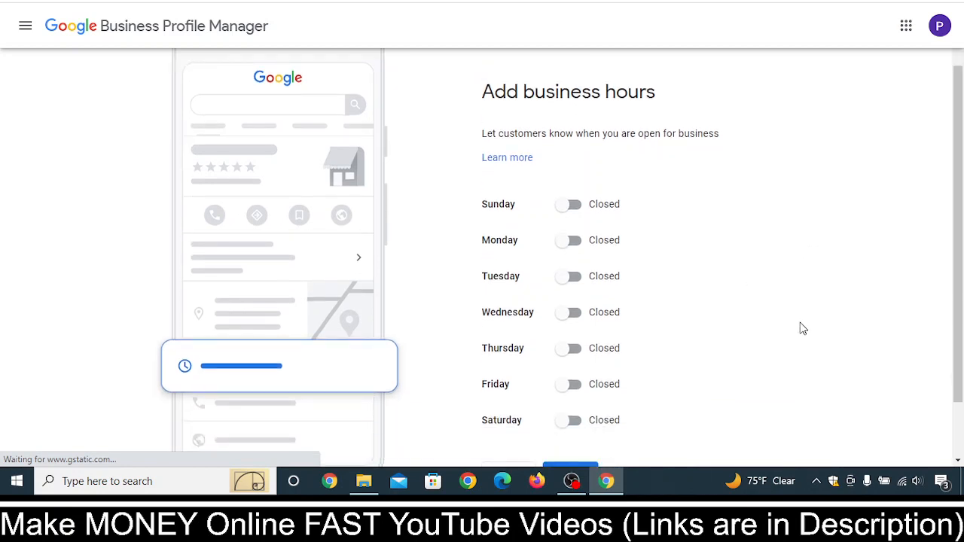
click(573, 214)
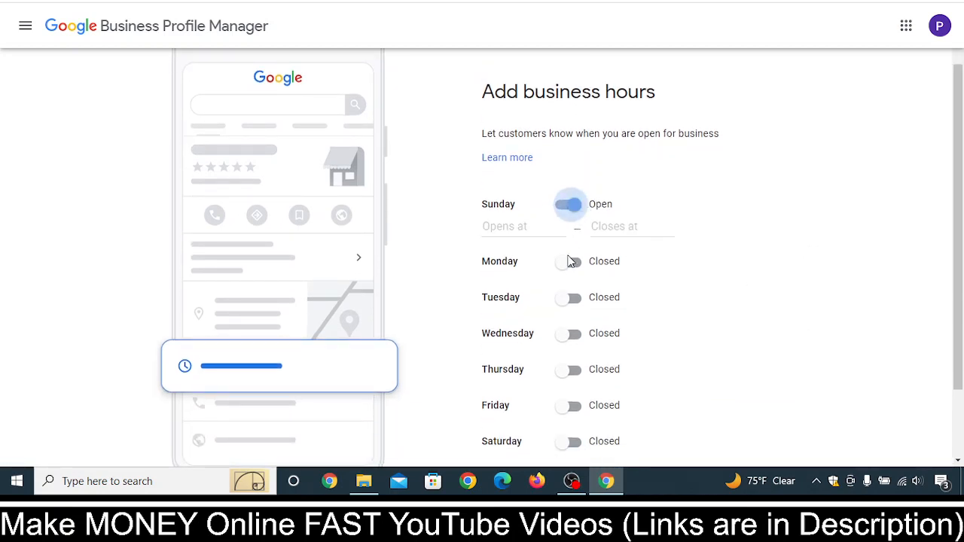
click(569, 261)
double_click(575, 329)
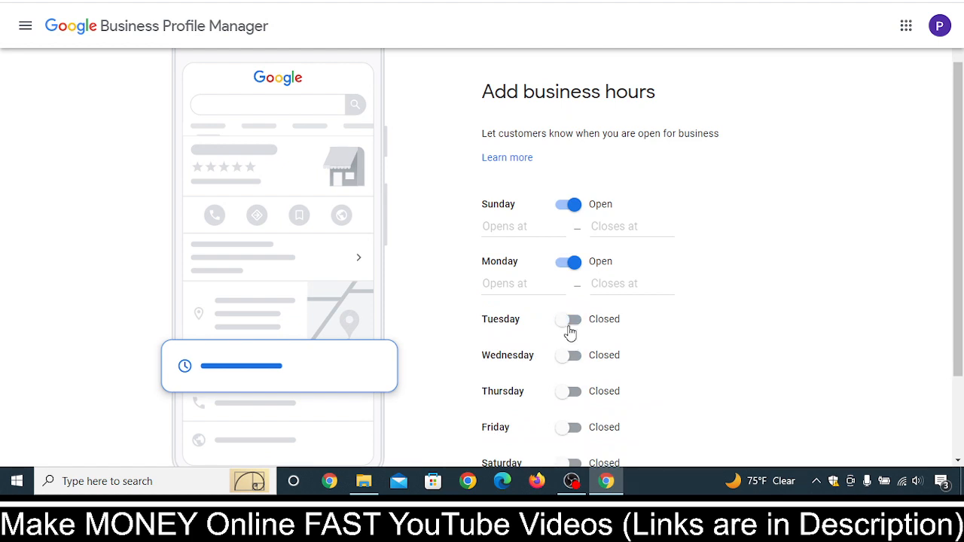
click(572, 263)
click(527, 228)
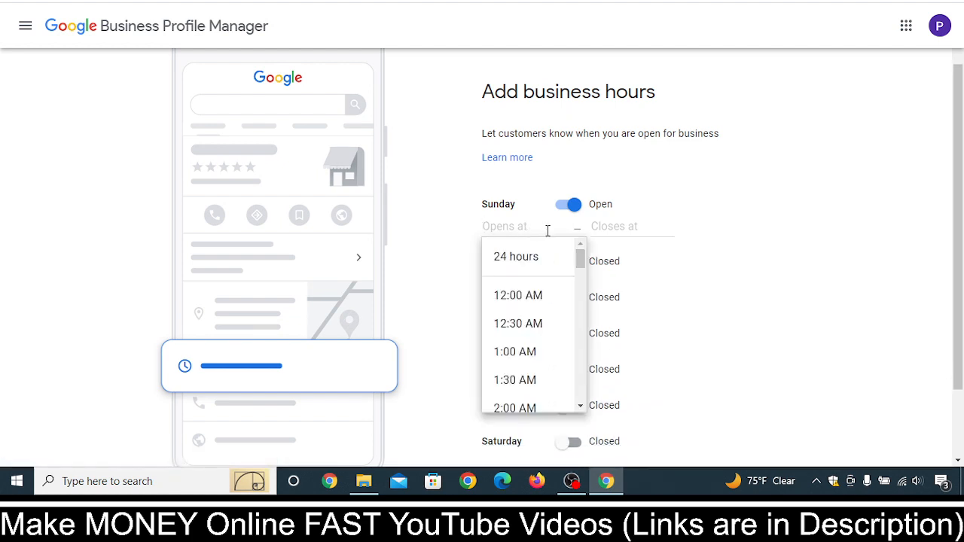
click(548, 257)
Mark Monday and Tuesday as open and set both days to 24 hours
click(572, 242)
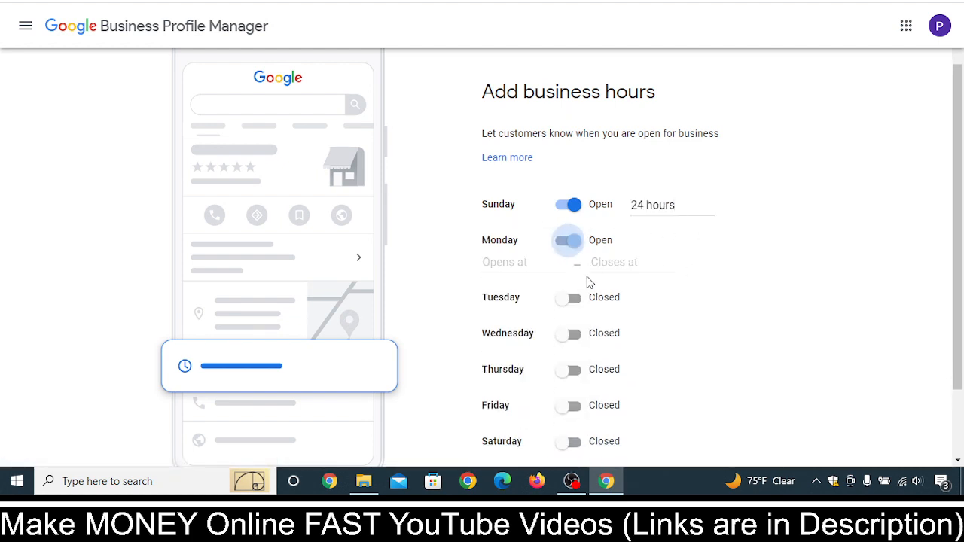
click(615, 263)
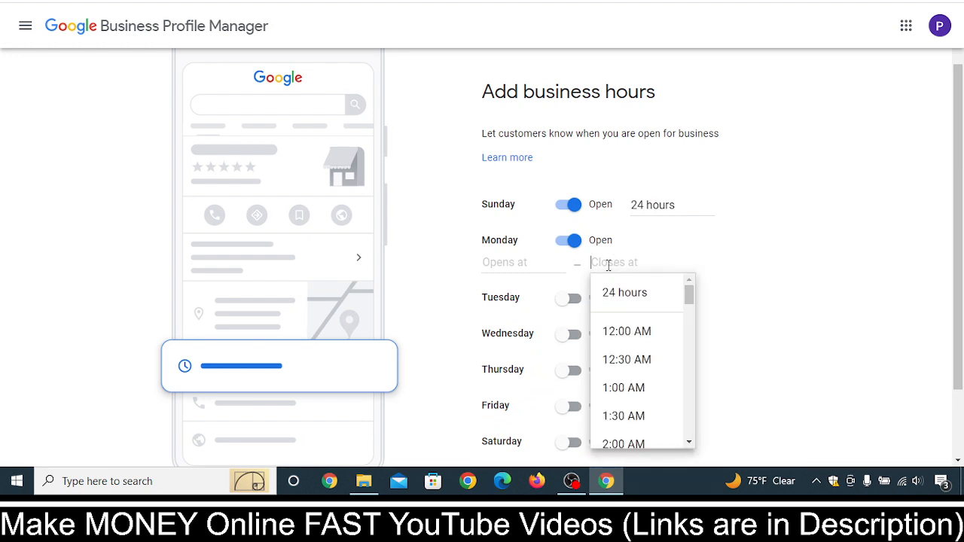
click(635, 293)
click(574, 279)
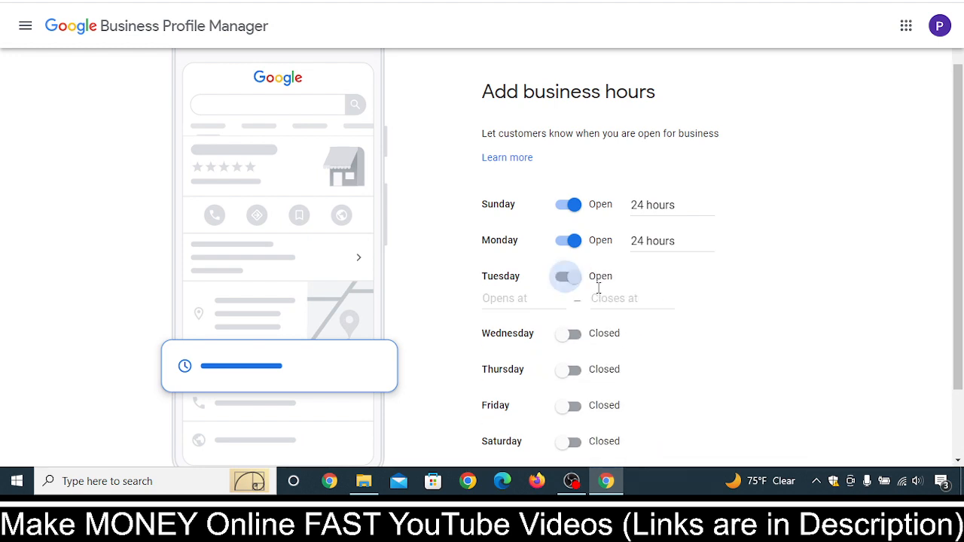
click(657, 298)
click(655, 327)
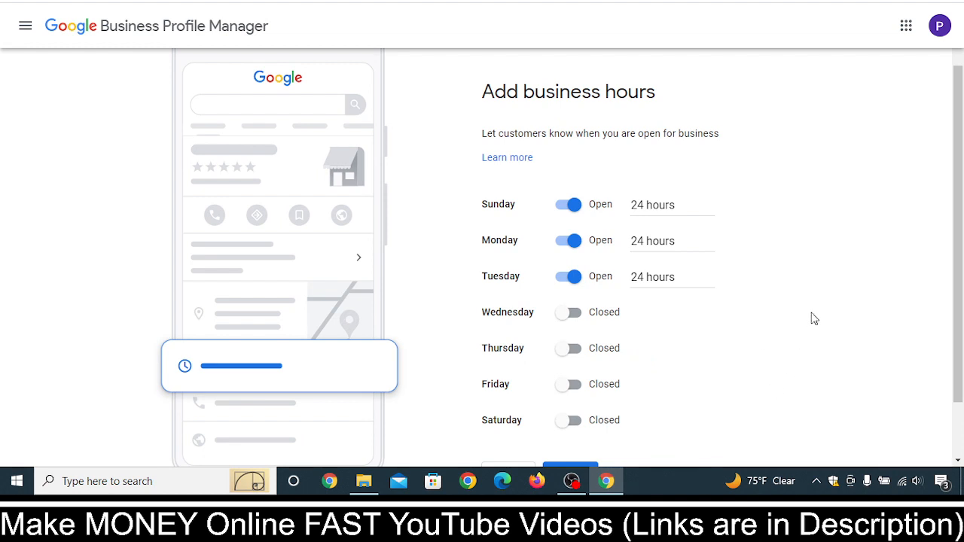
Skip adding business hours, then turn off Accept Messages and skip the messaging setup
scroll(814, 319, down, 1)
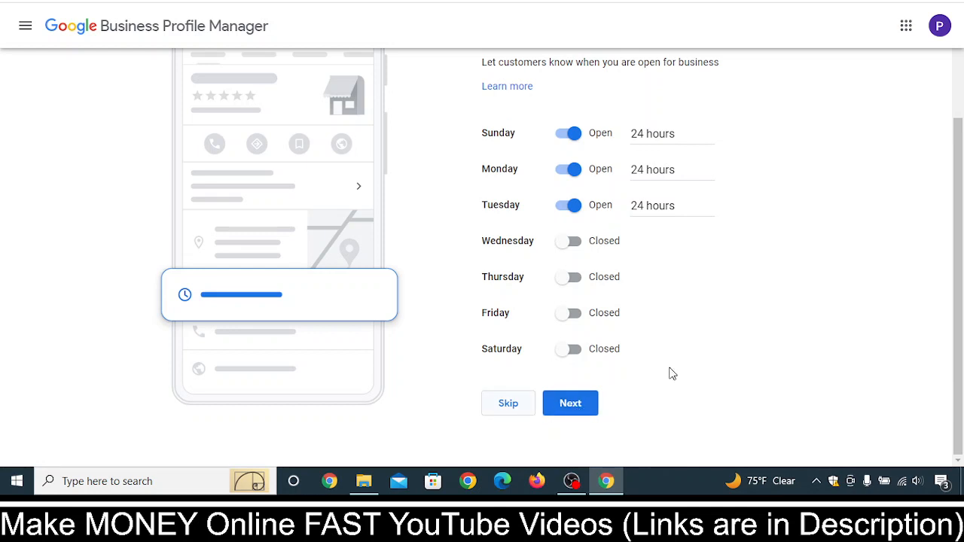
scroll(731, 179, up, 2)
scroll(788, 350, down, 2)
click(509, 404)
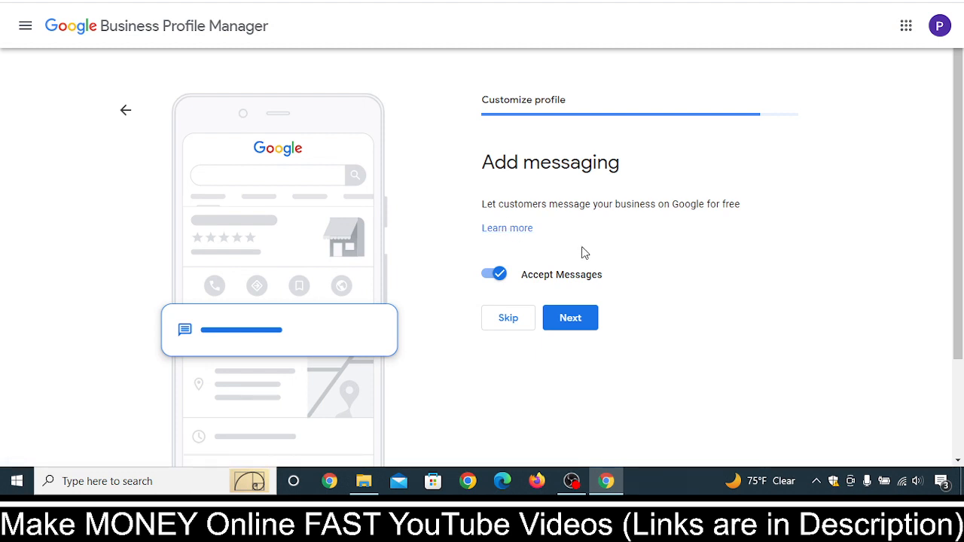
click(501, 276)
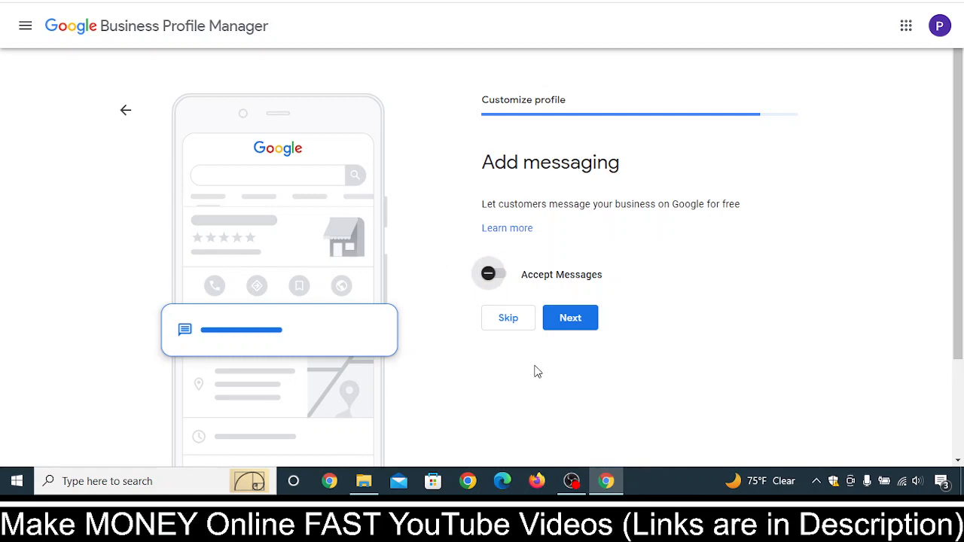
click(497, 319)
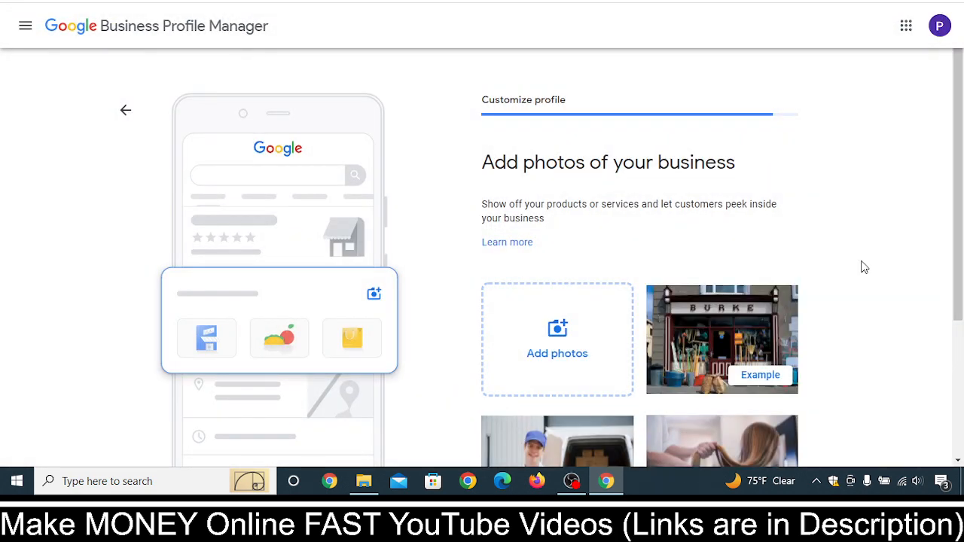
Add the hostel pic image from the Desktop to the business photos and remove it again
scroll(812, 256, down, 2)
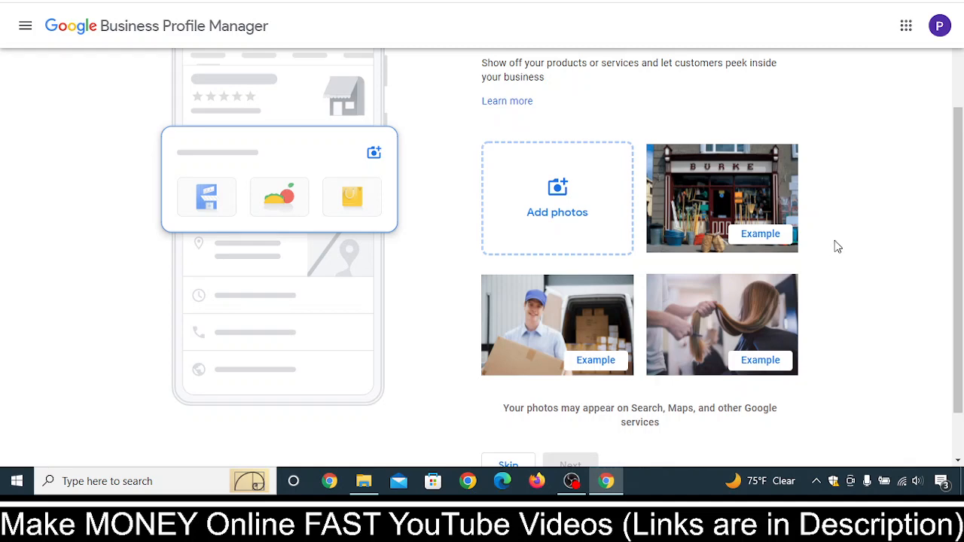
scroll(844, 252, up, 2)
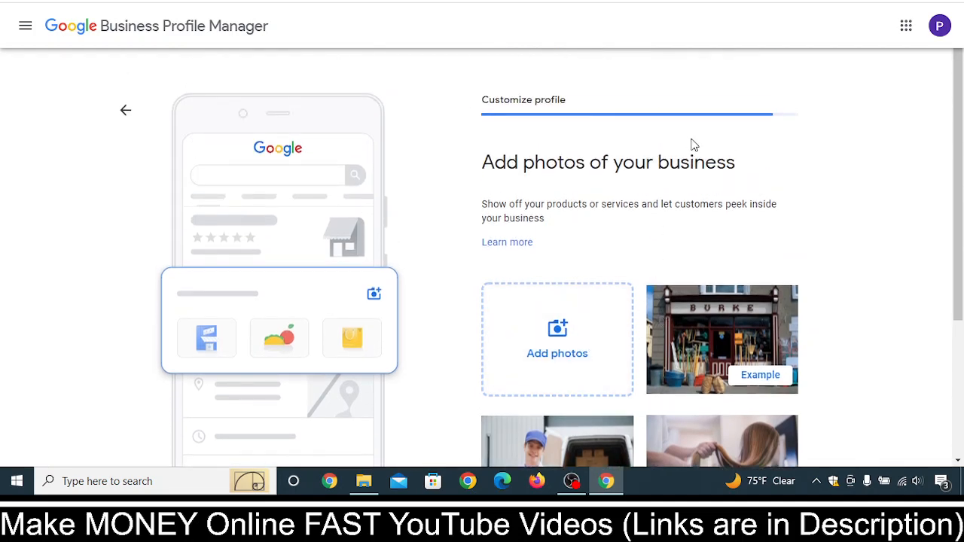
scroll(599, 257, down, 1)
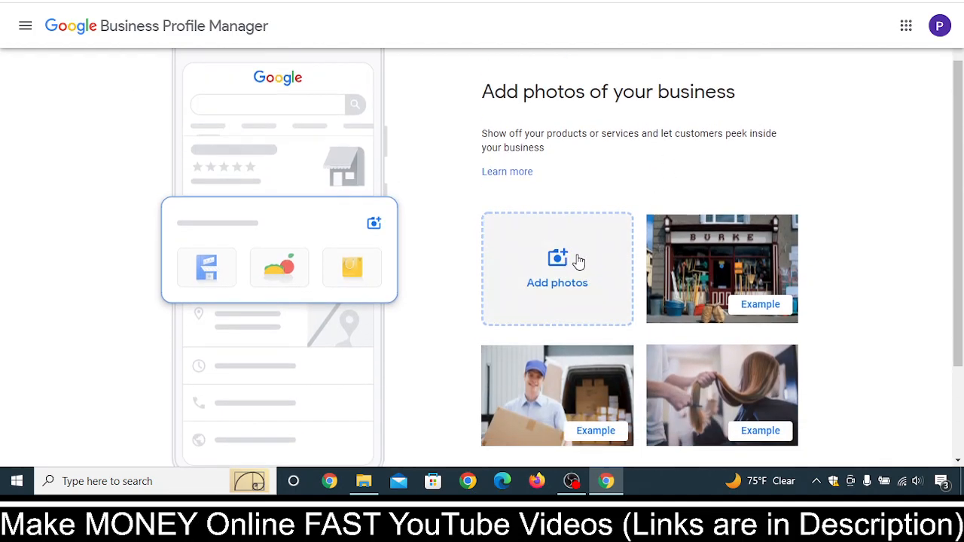
scroll(578, 260, down, 1)
click(577, 257)
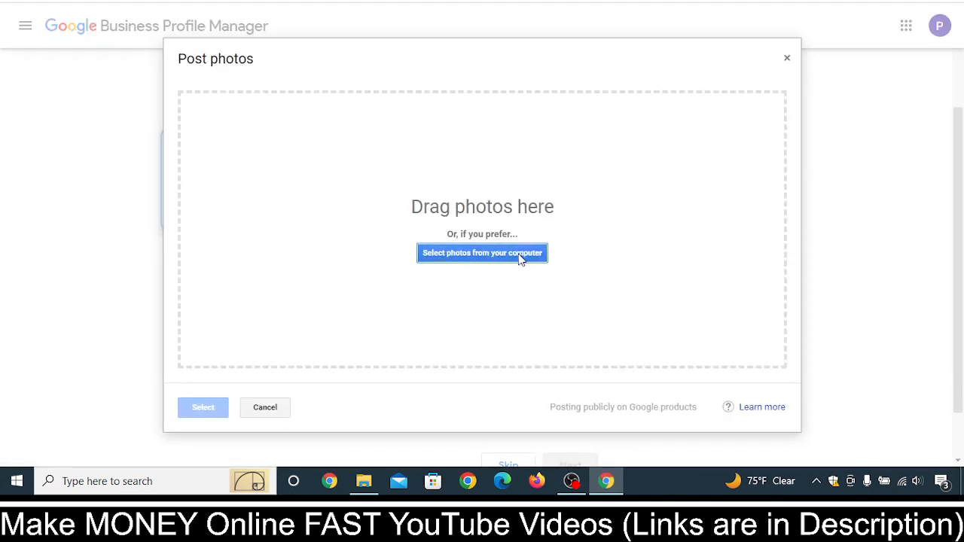
click(519, 256)
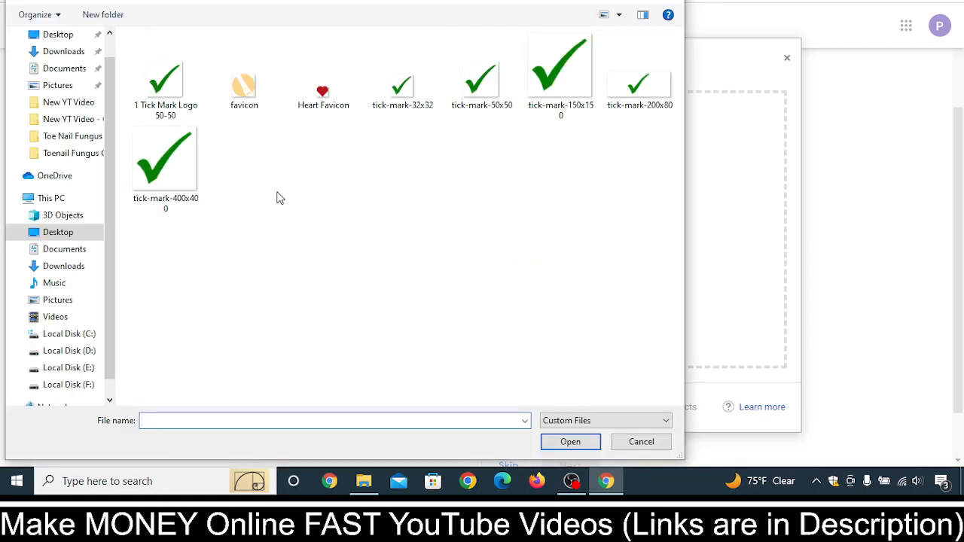
click(62, 35)
click(324, 170)
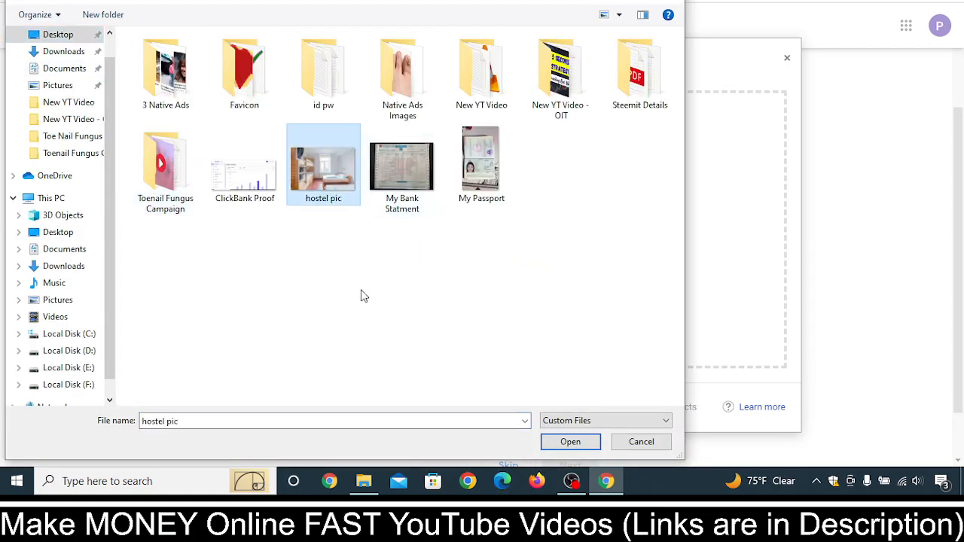
click(571, 443)
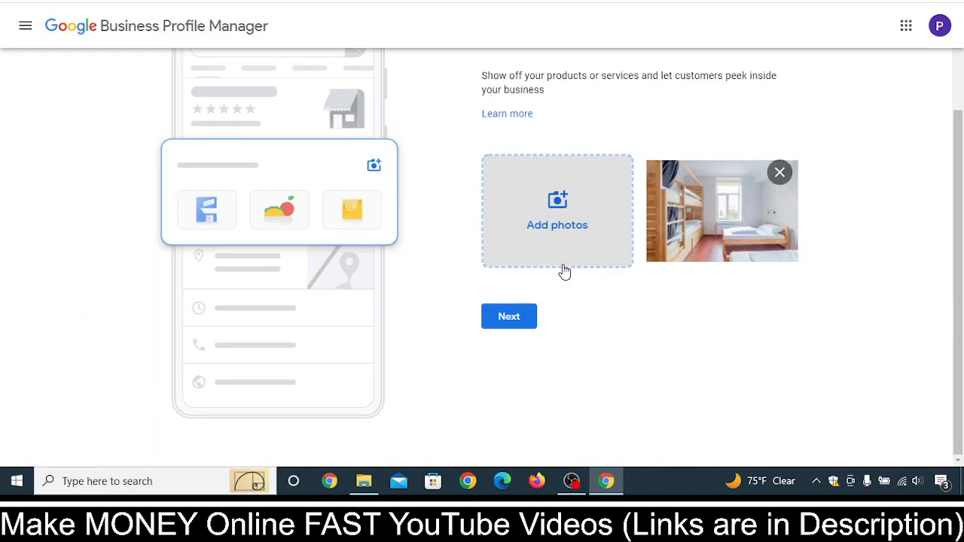
scroll(674, 262, up, 2)
scroll(747, 300, down, 2)
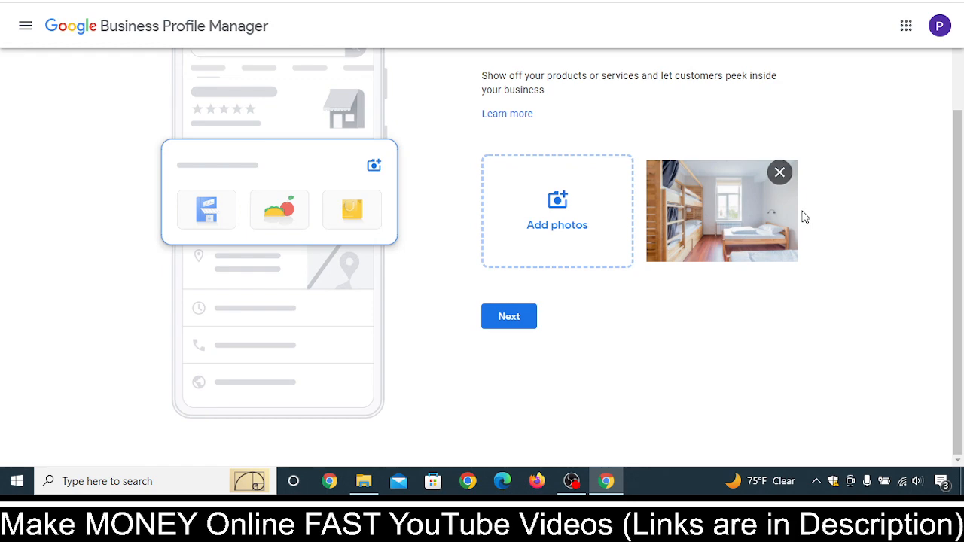
scroll(803, 216, down, 1)
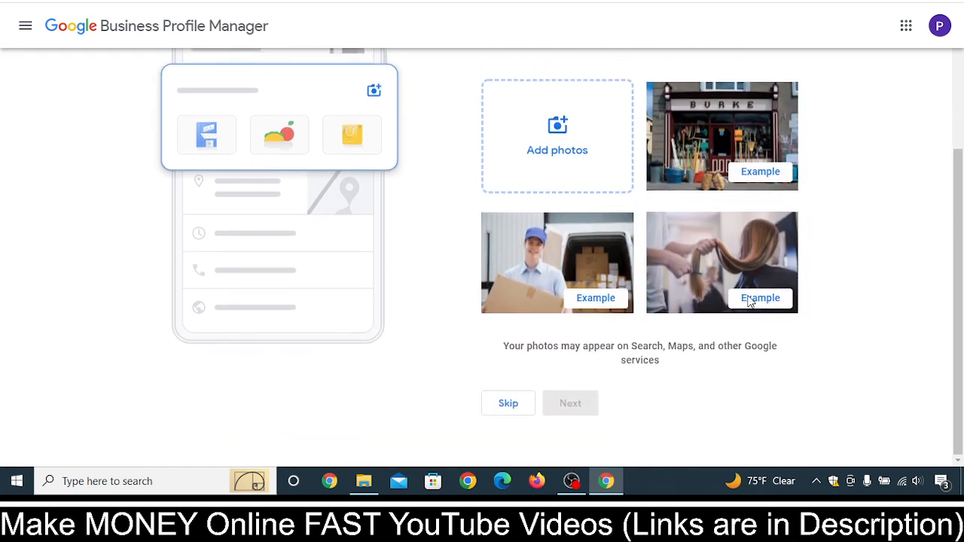
Skip adding photos and the Google Ads offer, and continue to the finished business profile
click(513, 415)
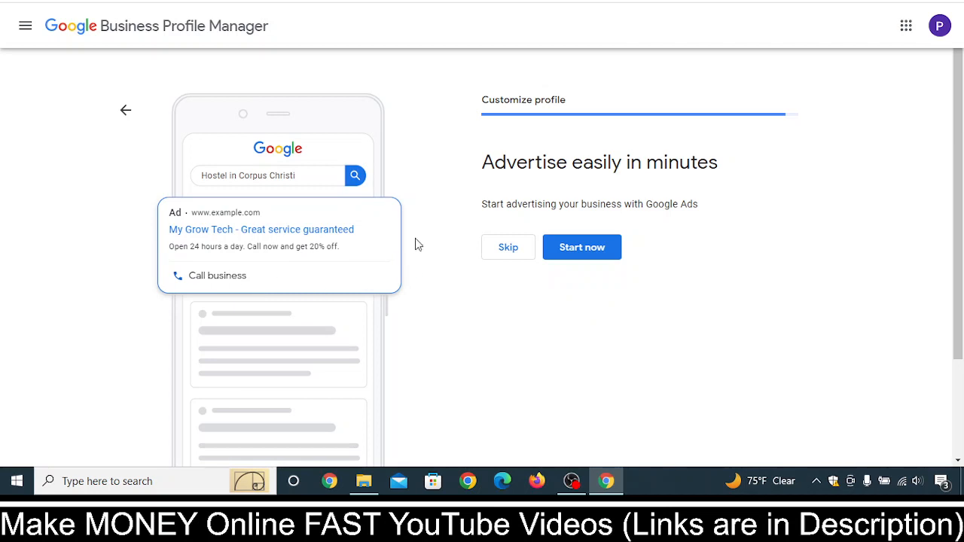
click(517, 258)
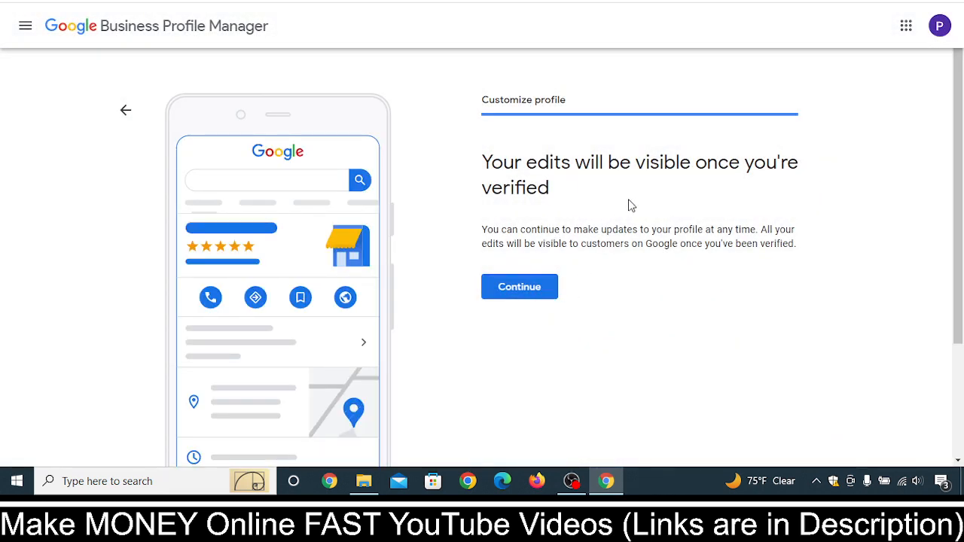
click(526, 298)
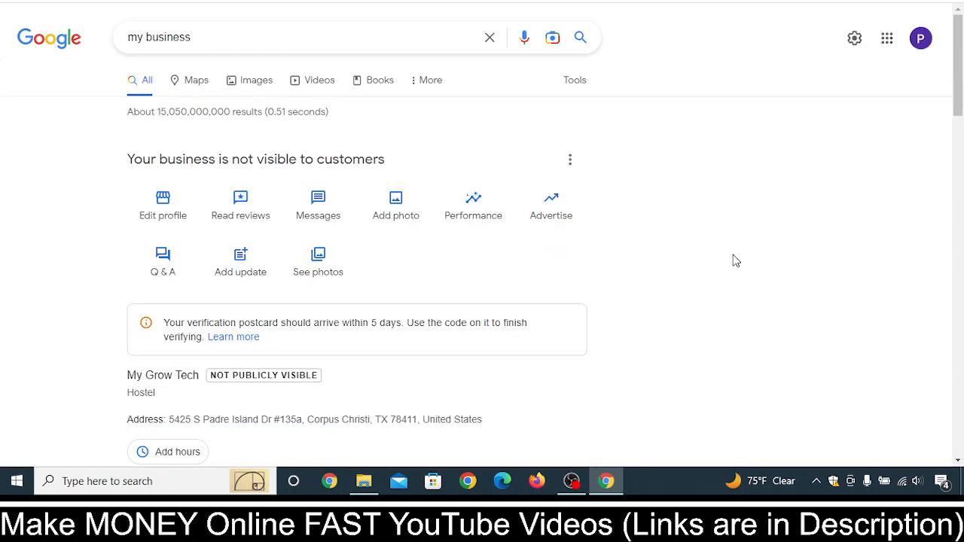